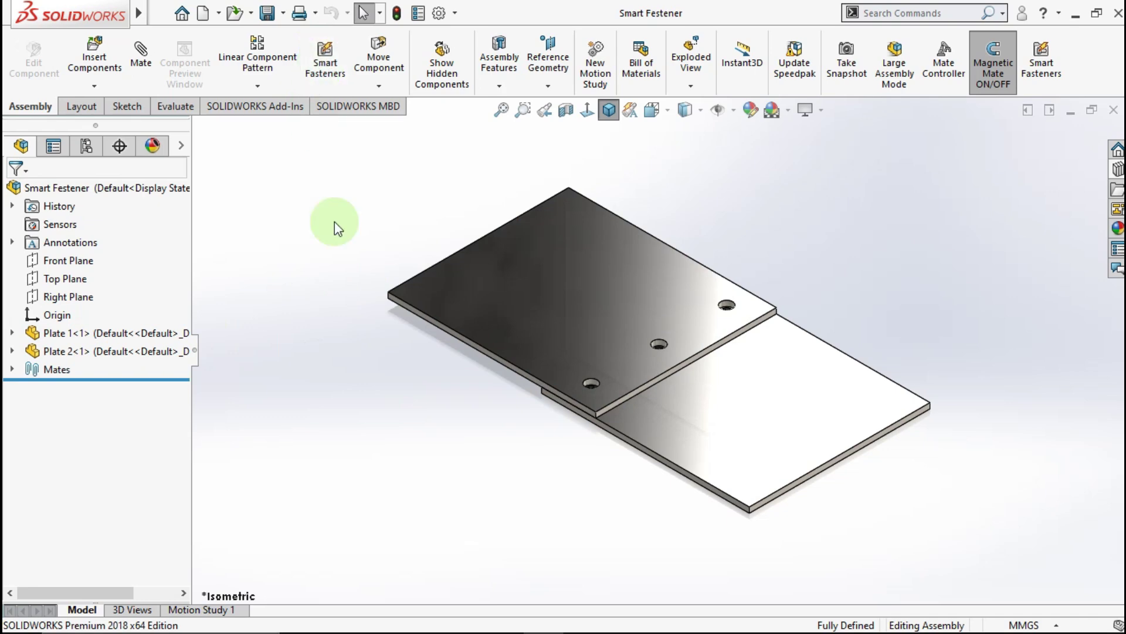
Inspect the M6x1.0 tapped hole on the underside of Plate 2 and return to the isometric view.
scroll(610, 346, down, 5)
middle_drag(616, 428, 550, 486)
scroll(550, 486, down, 3)
click(550, 485)
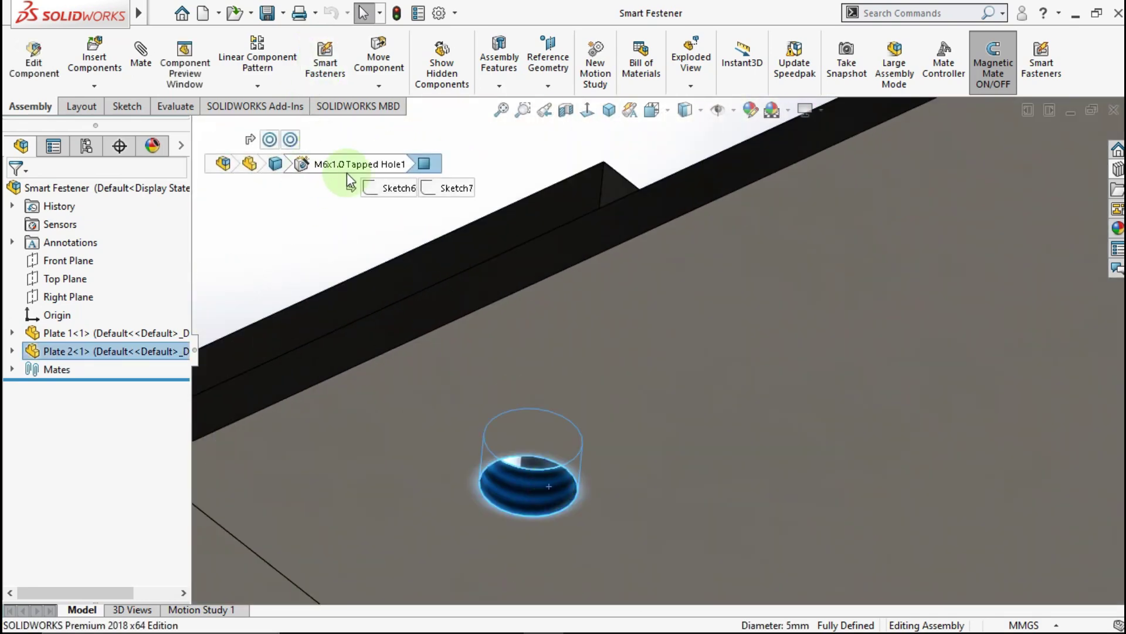
scroll(410, 234, up, 5)
click(607, 111)
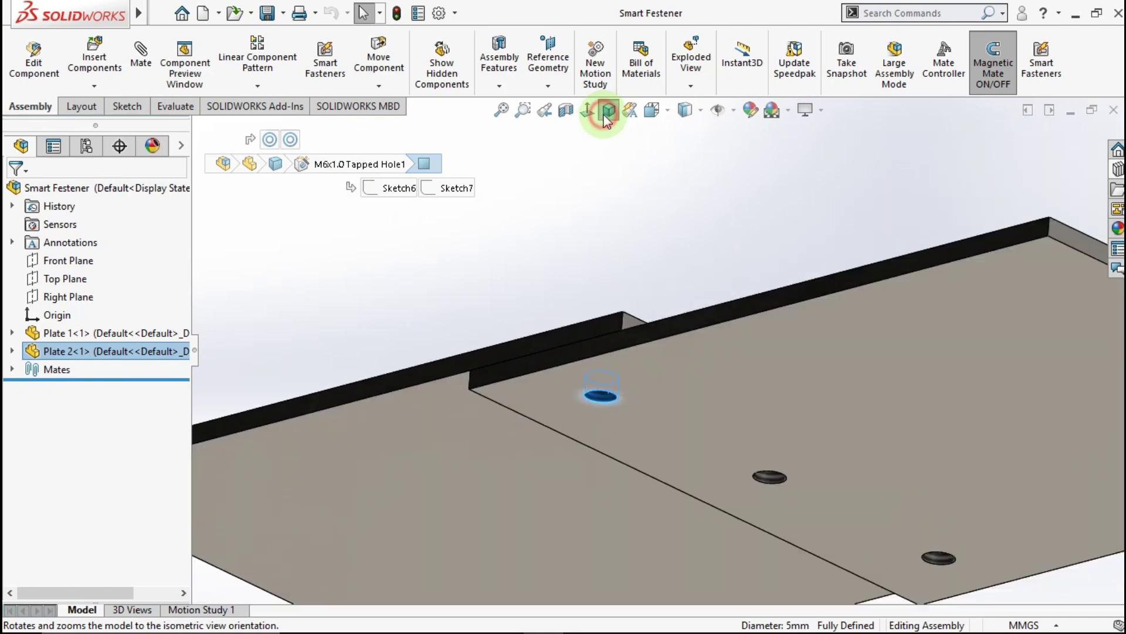
click(749, 245)
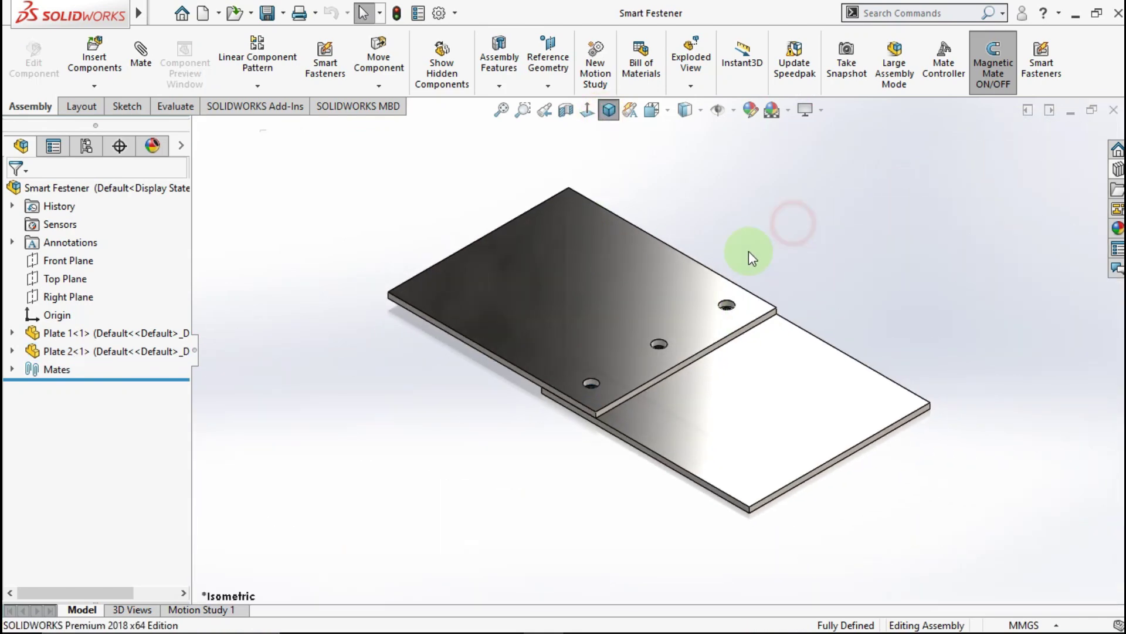
Load the Toolbox add-in from the Design Library.
click(1116, 171)
click(915, 195)
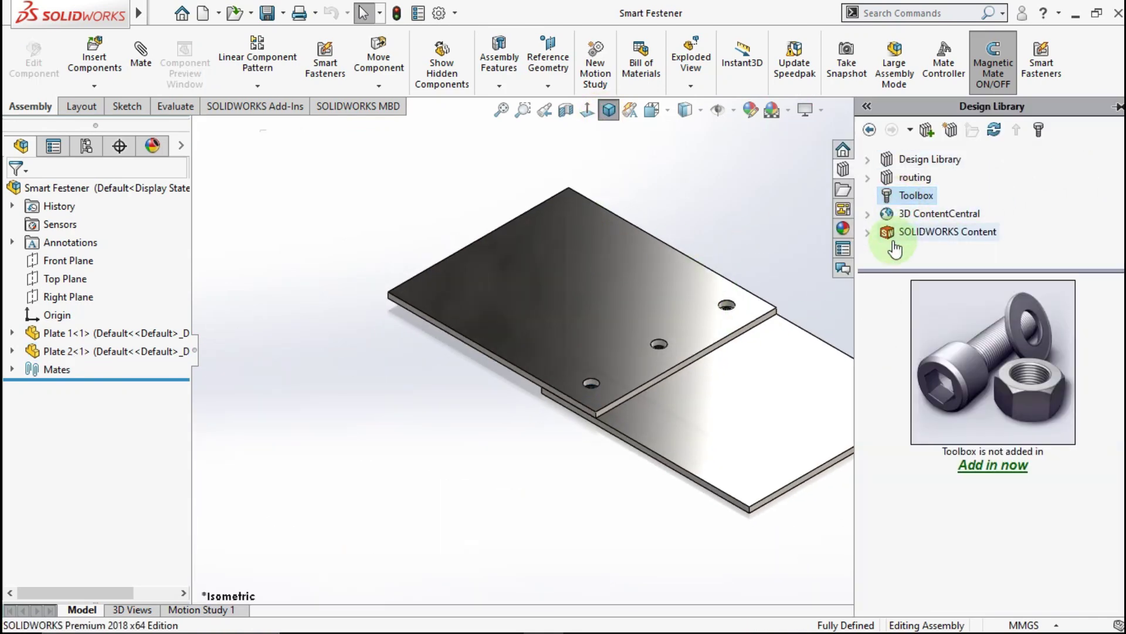
click(1005, 466)
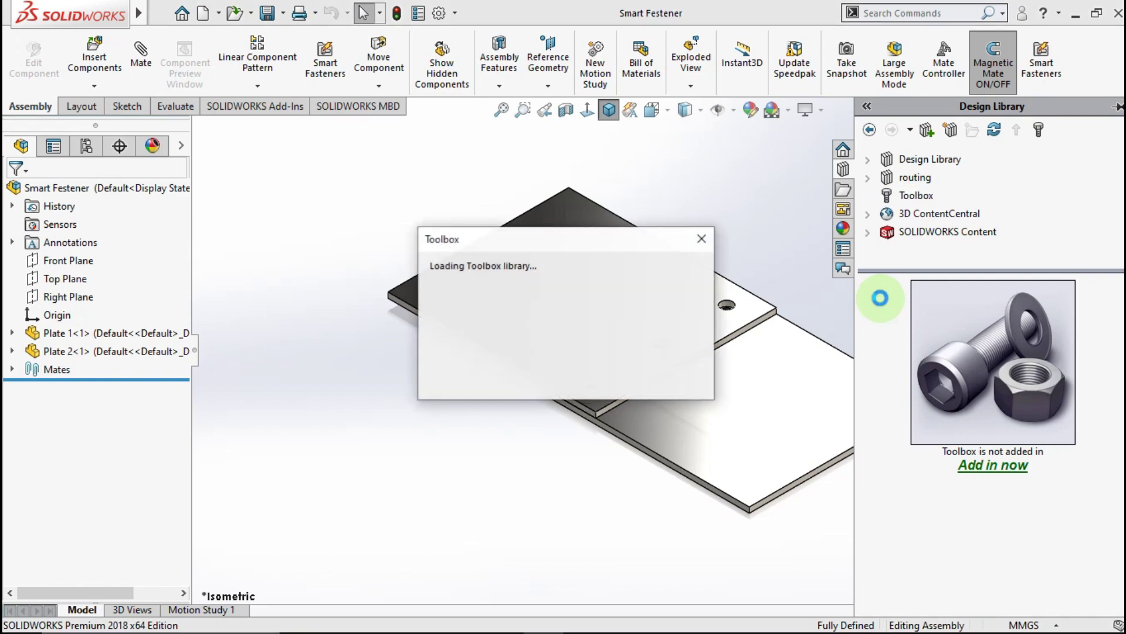
click(759, 233)
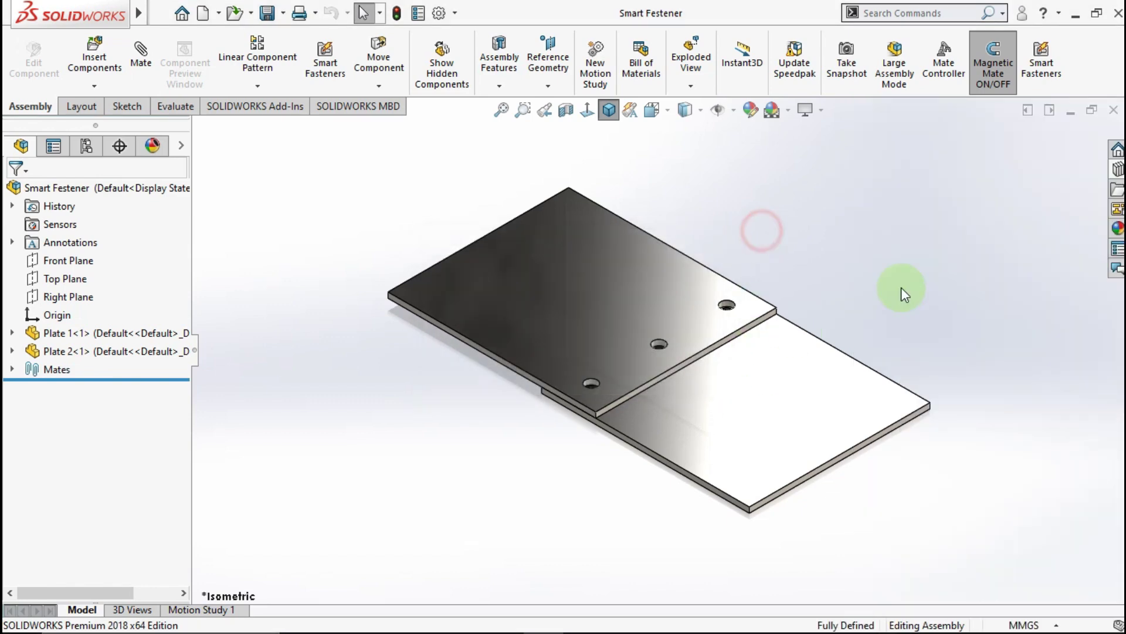
Add Smart Fasteners to the 6.5 mm diameter hole series in Plate 1.
click(321, 75)
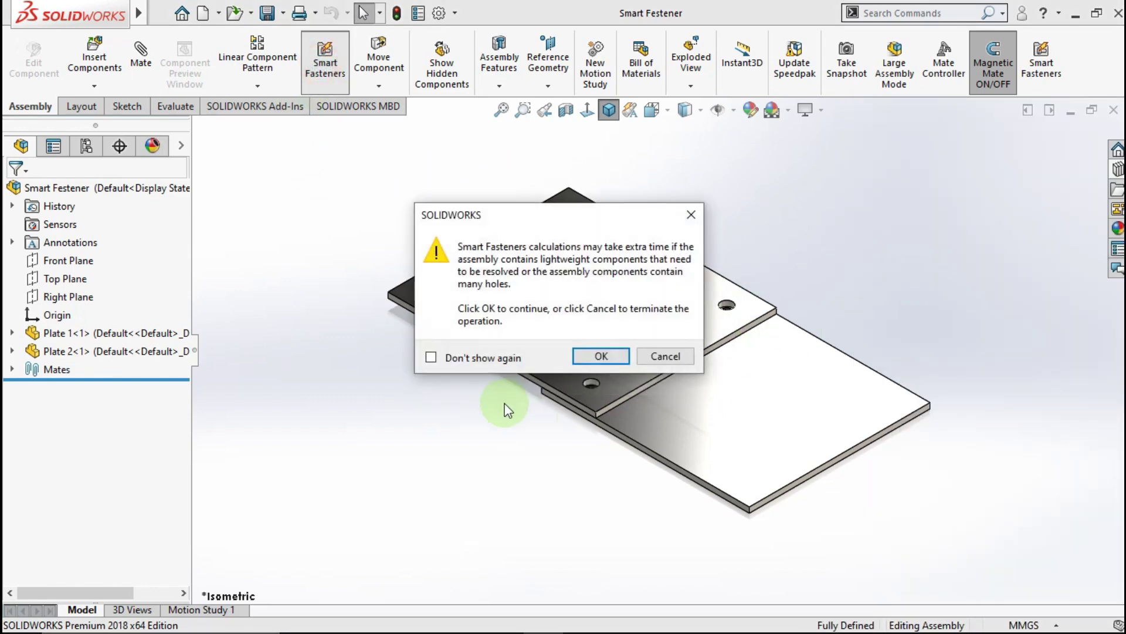
click(576, 355)
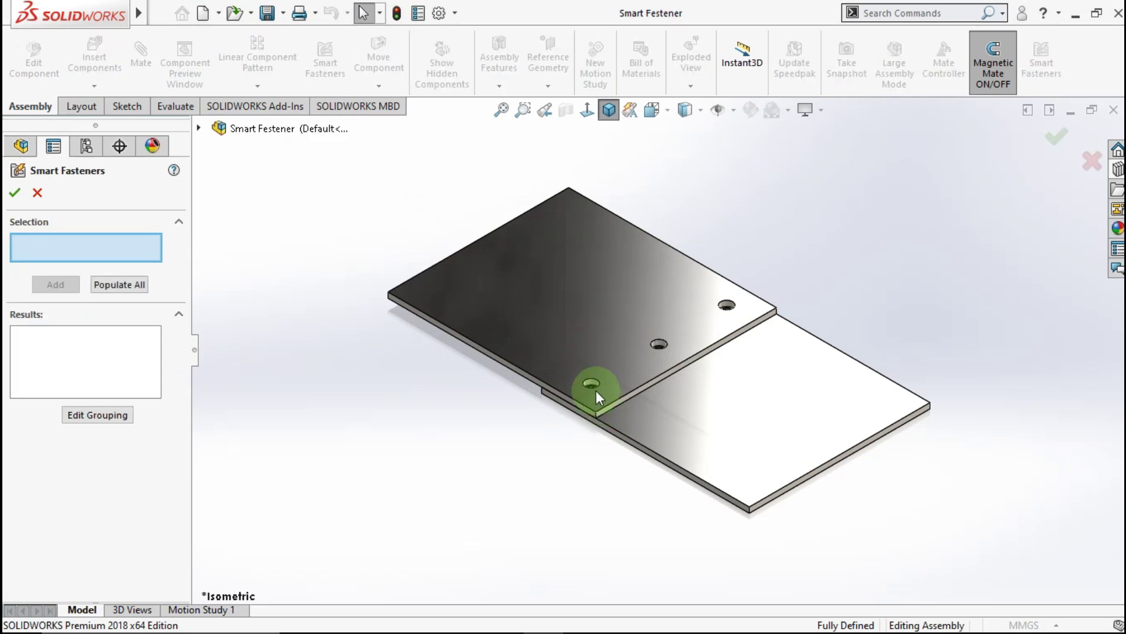
scroll(593, 381, down, 3)
scroll(590, 376, down, 5)
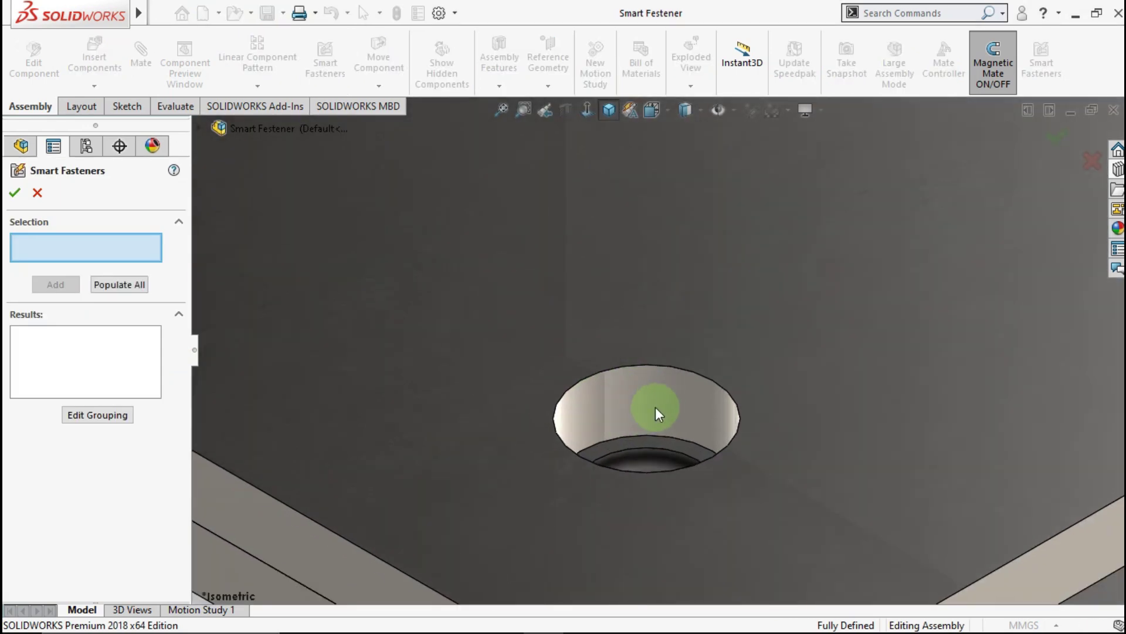
click(660, 406)
scroll(648, 405, up, 4)
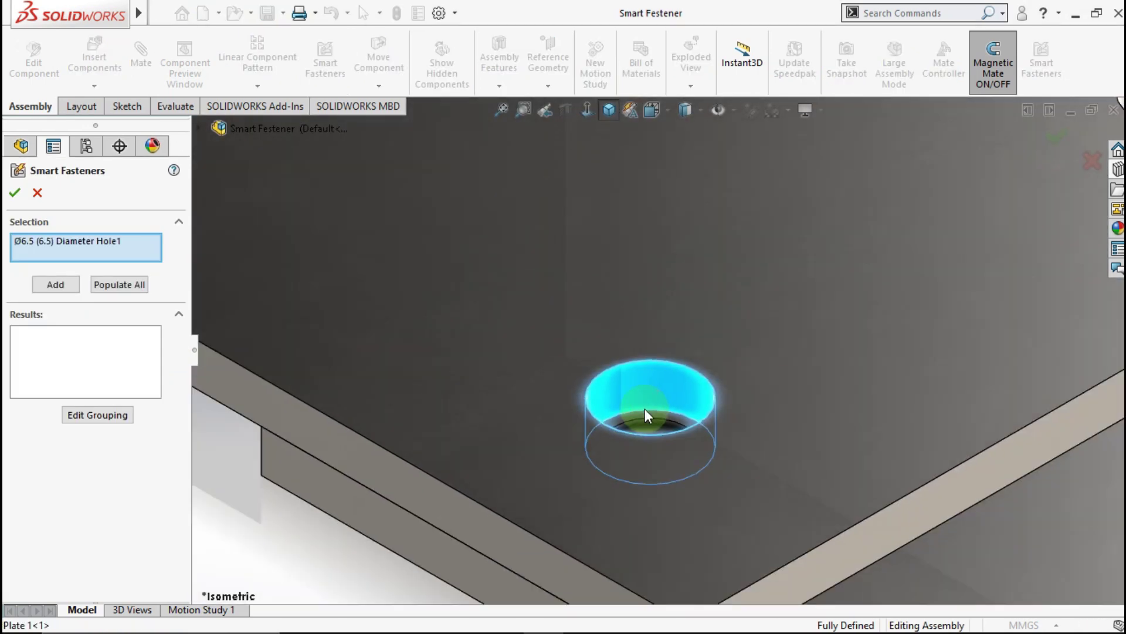
click(58, 284)
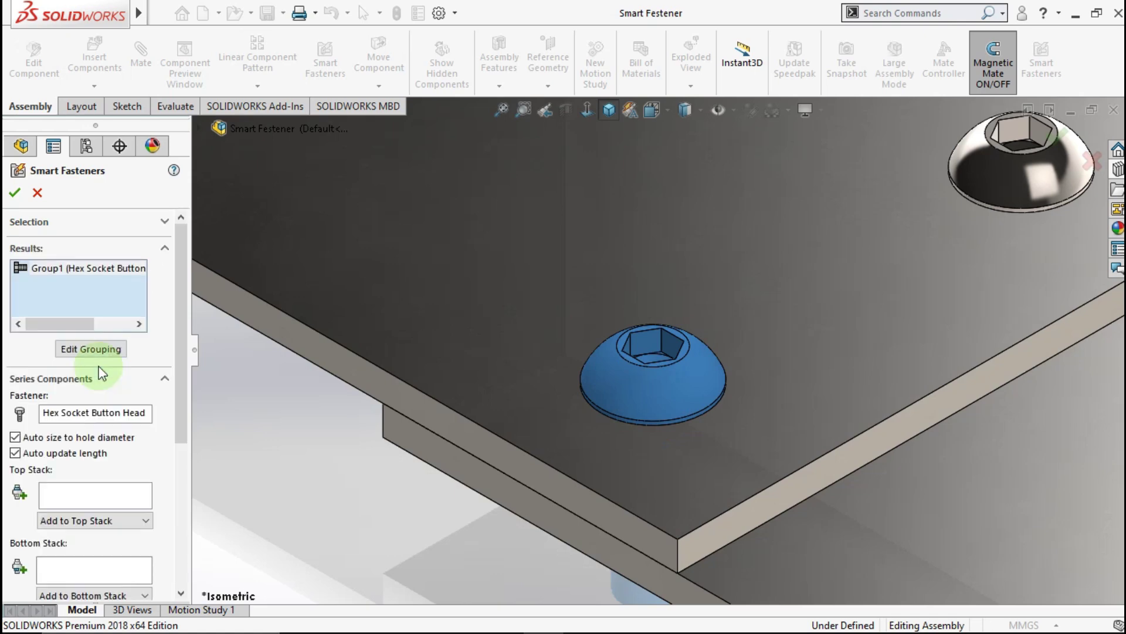
click(241, 395)
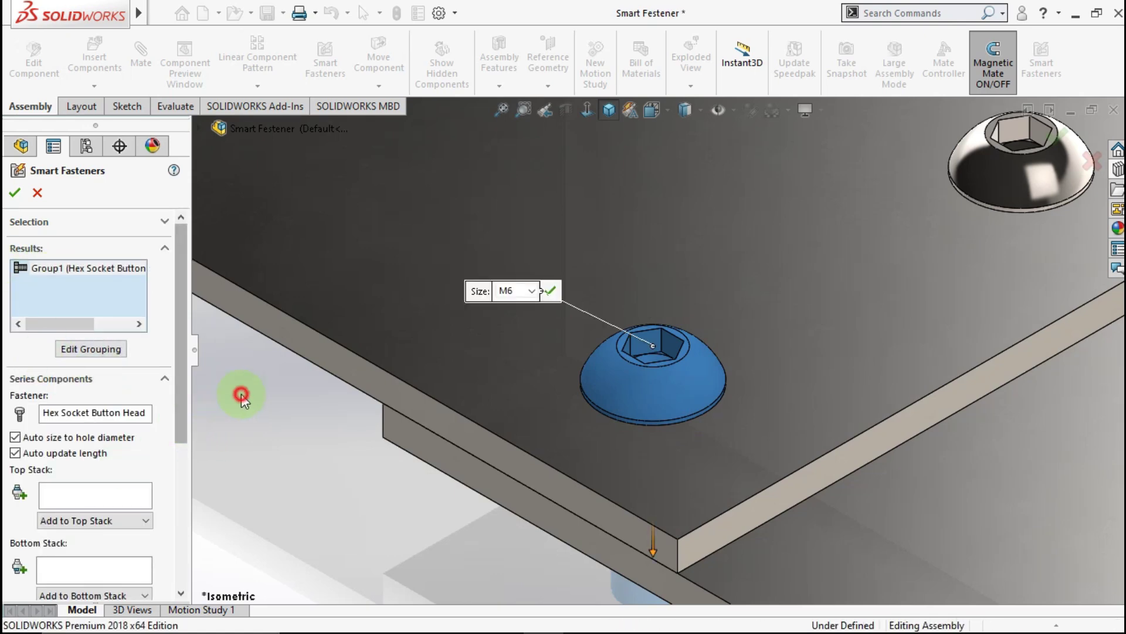
Change the fastener type of the screw group to Hex Socket Head Cap JIS B 1176.
scroll(856, 339, up, 6)
scroll(862, 276, down, 2)
scroll(863, 283, down, 2)
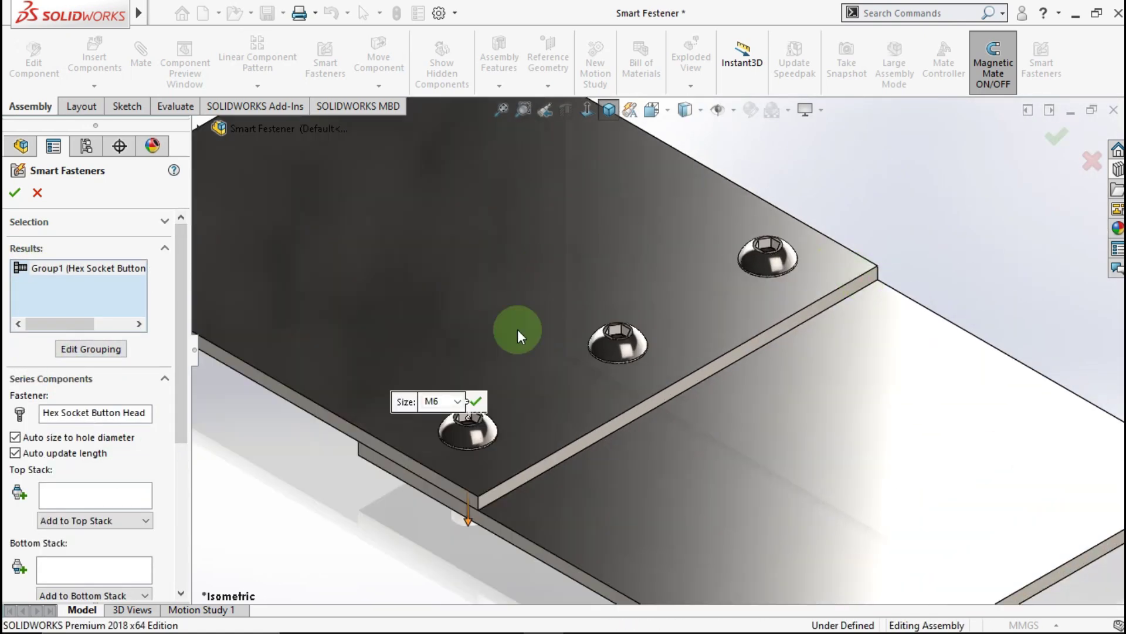
right_click(68, 415)
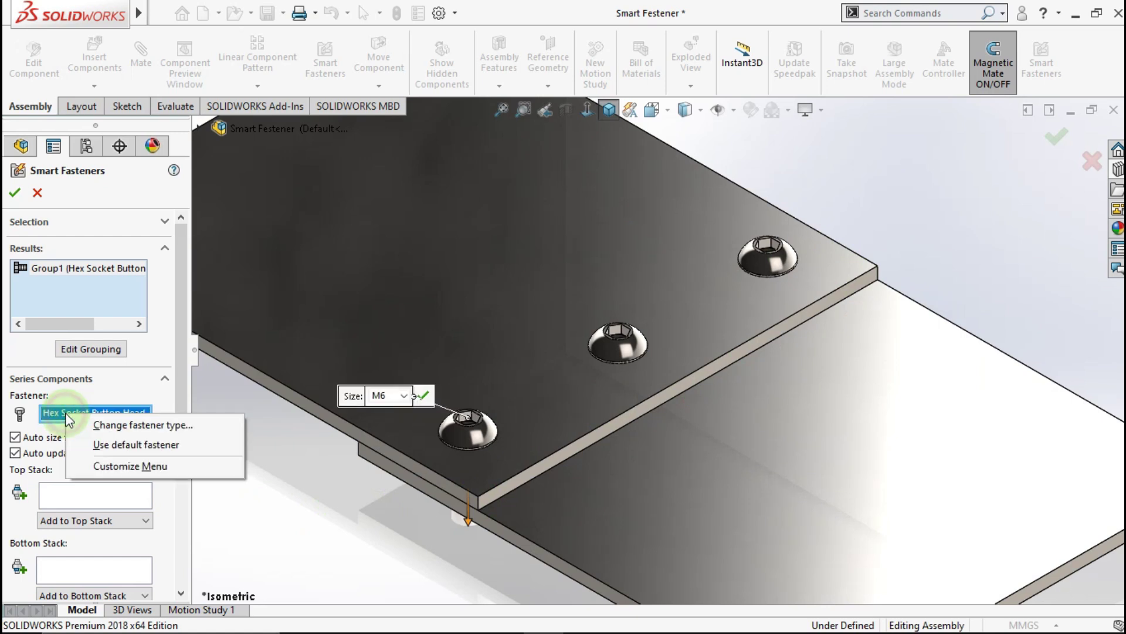
click(105, 425)
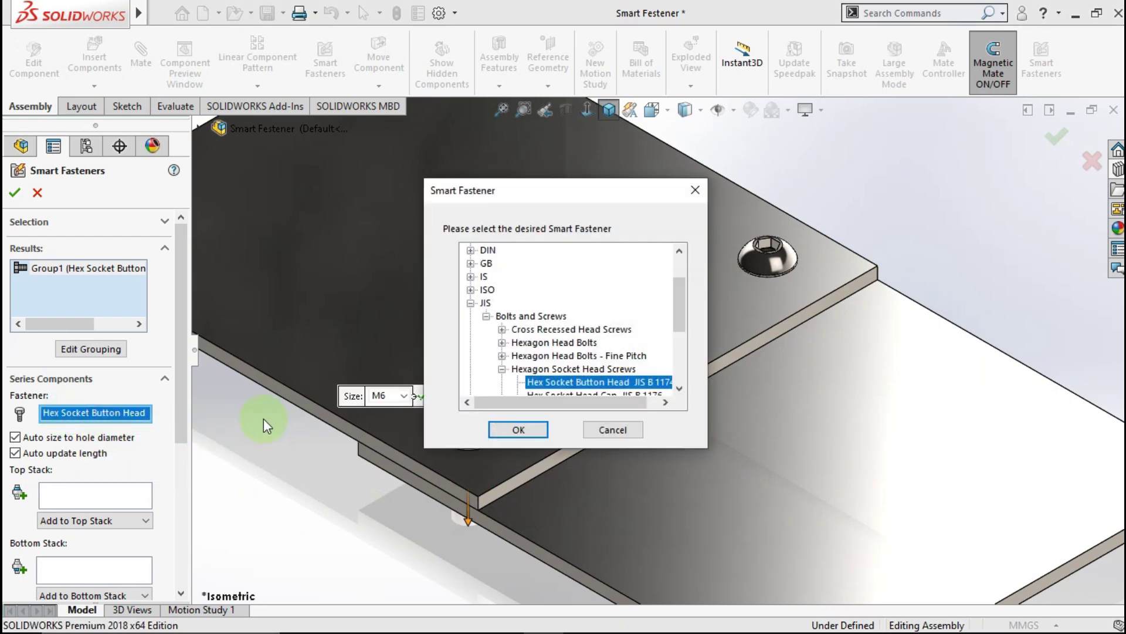
drag(674, 308, 674, 325)
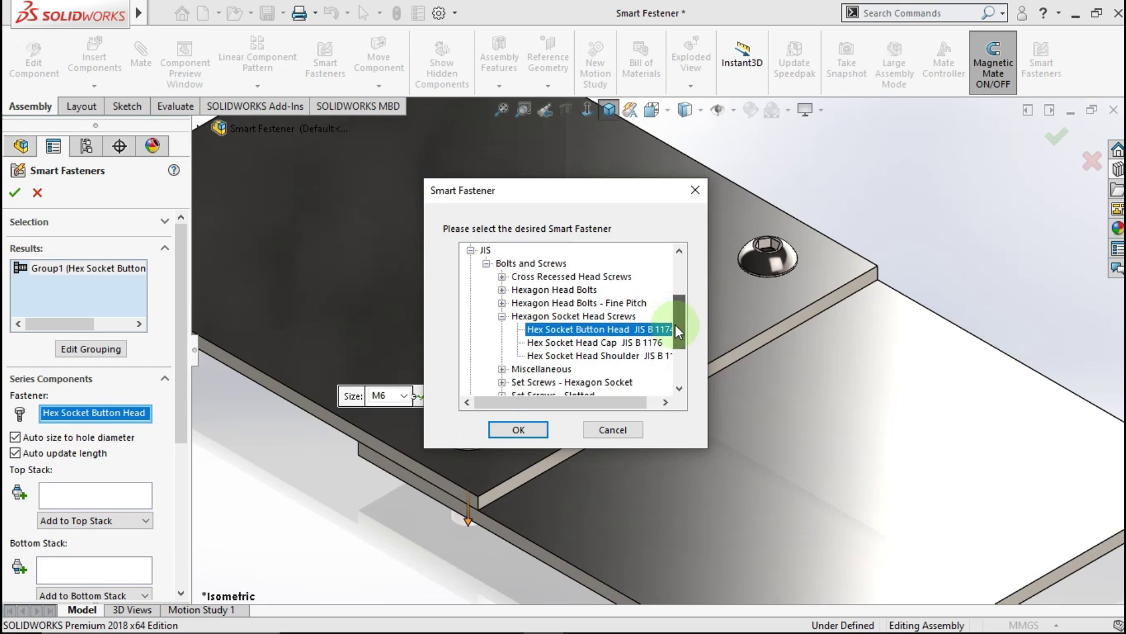
click(601, 342)
click(532, 430)
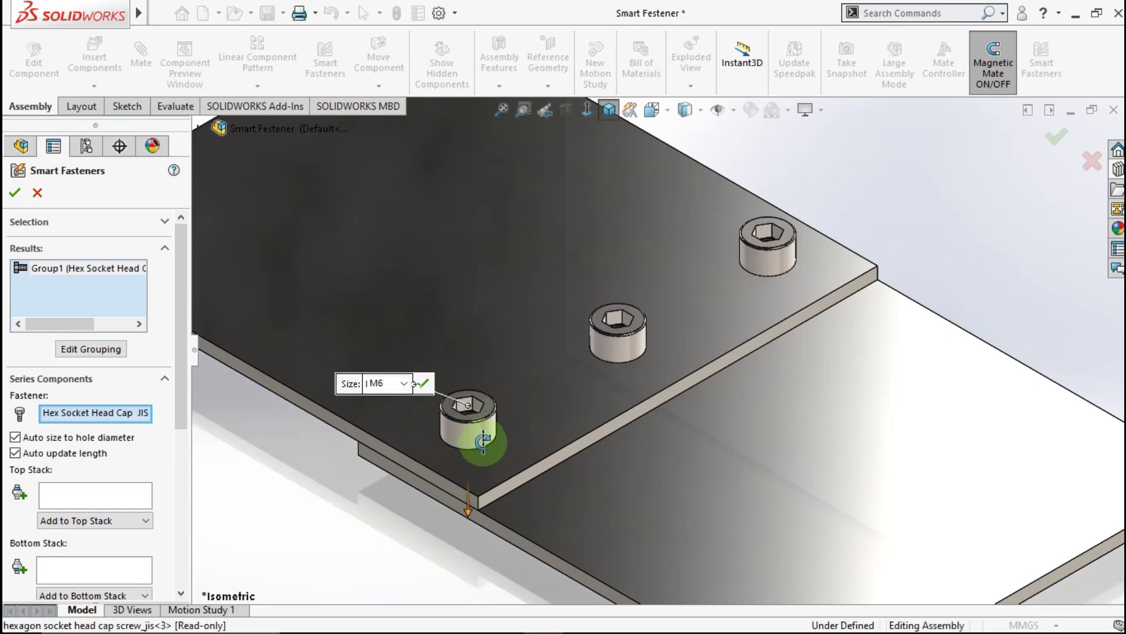
Add a Conical Spring Washer Class 2 Heavy Load JIS B 1252p2 to the top stack of the screws.
middle_drag(476, 440, 460, 511)
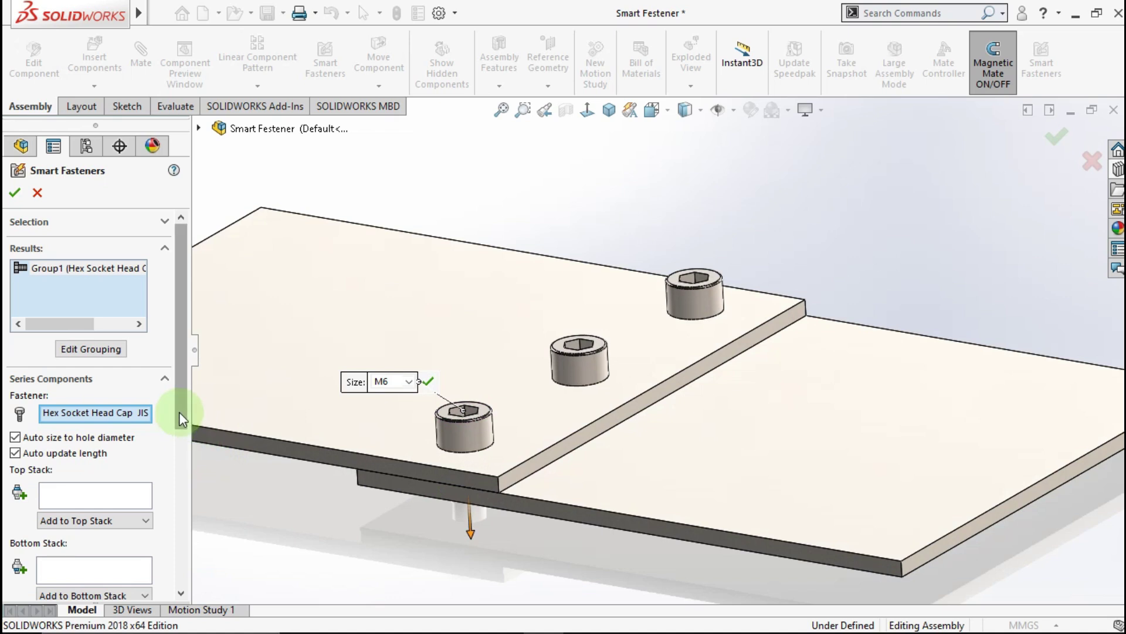
drag(178, 412, 180, 446)
click(106, 451)
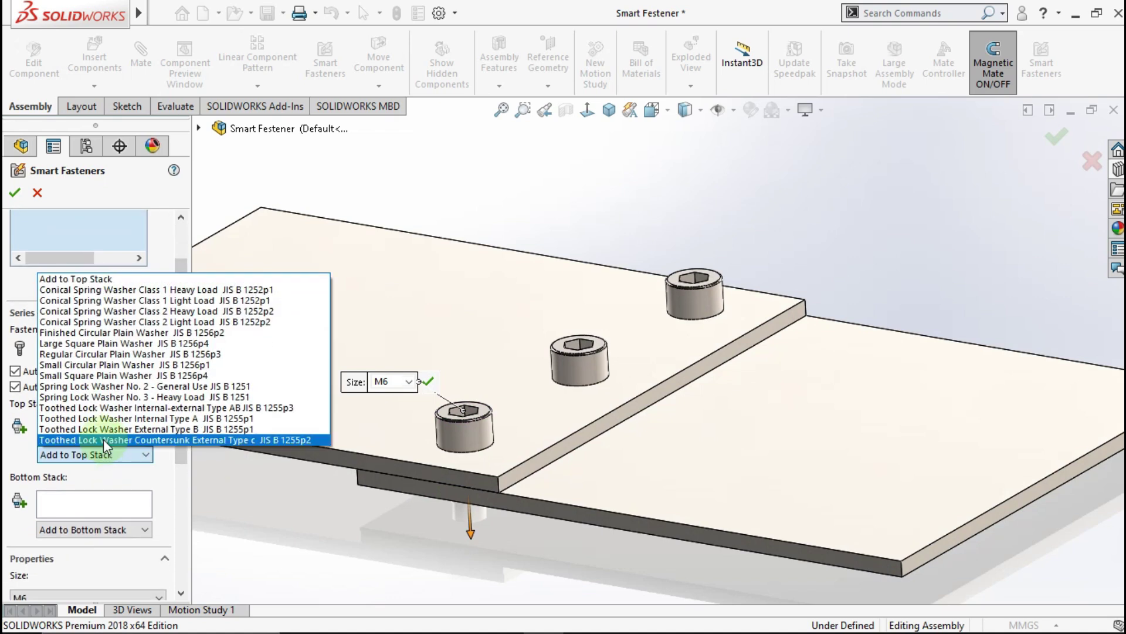
click(115, 311)
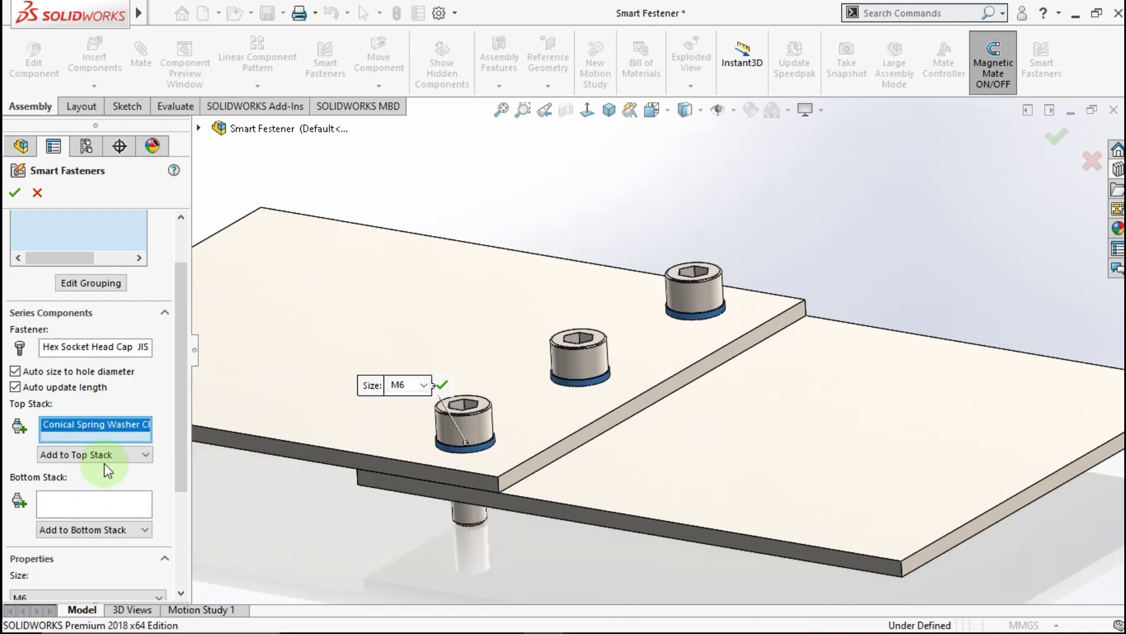
Add a Small Square Plain Washer JIS B 1256p4 to the top stack and delete it again.
click(106, 456)
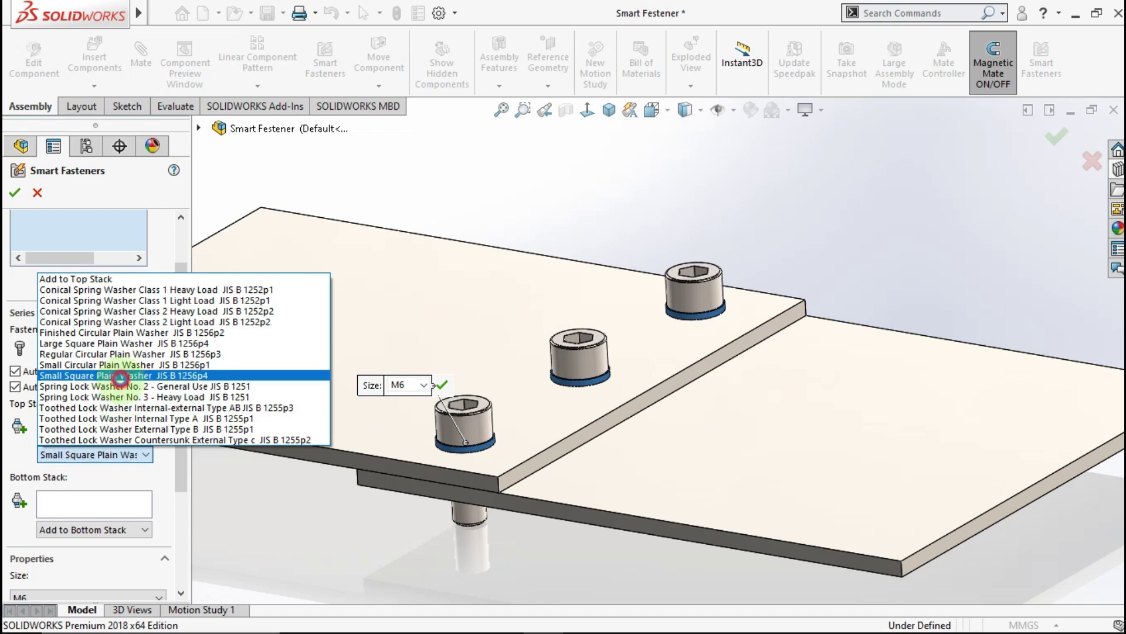
click(121, 376)
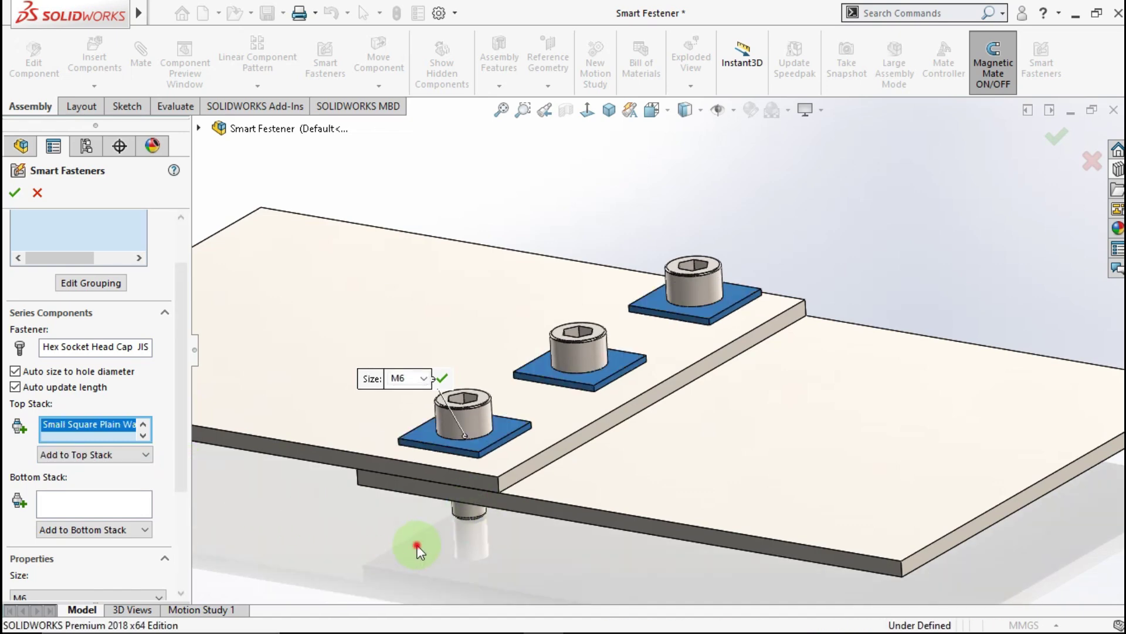
scroll(498, 428, down, 3)
middle_drag(499, 429, 379, 535)
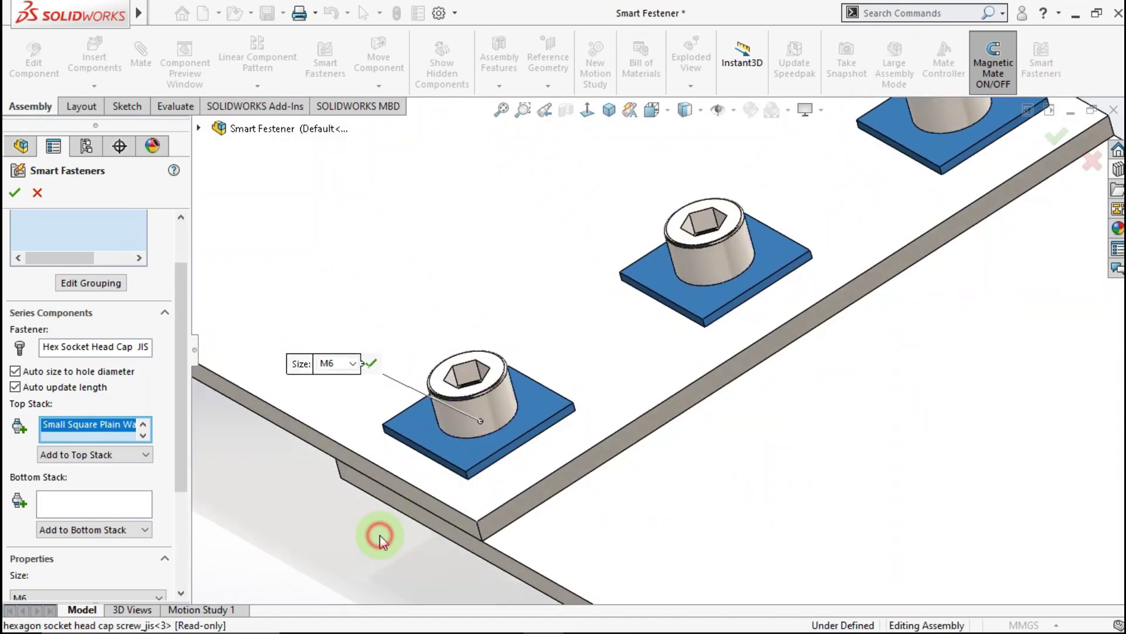
right_click(96, 429)
click(124, 461)
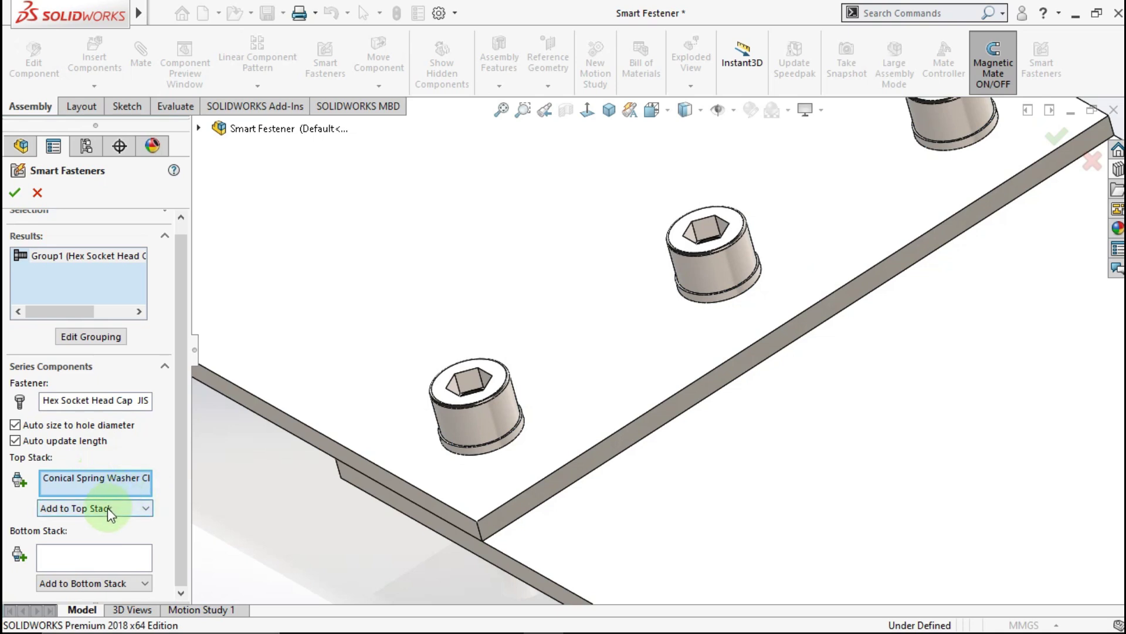
Add a Finished Circular Plain Washer JIS B 1256p2 to the top stack.
click(107, 508)
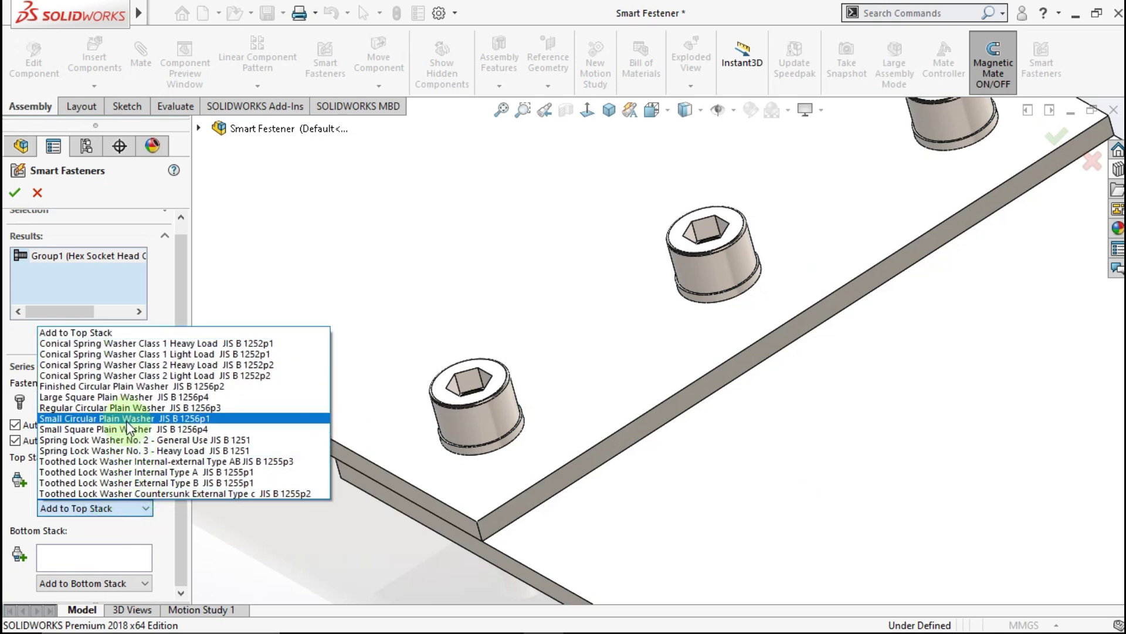
click(129, 387)
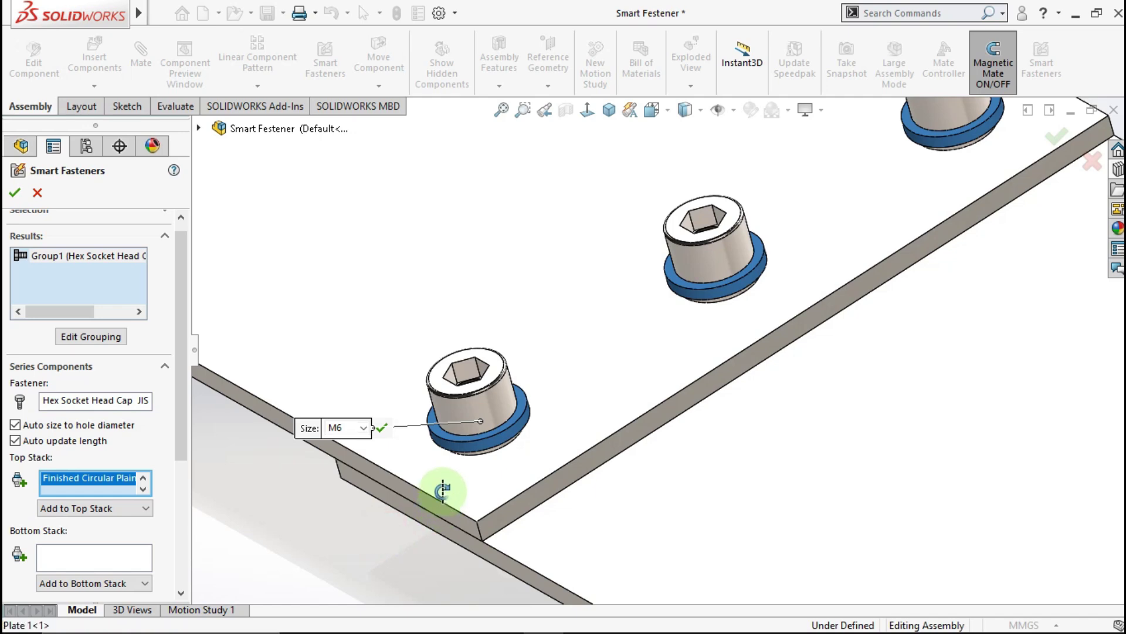
middle_drag(442, 491, 428, 441)
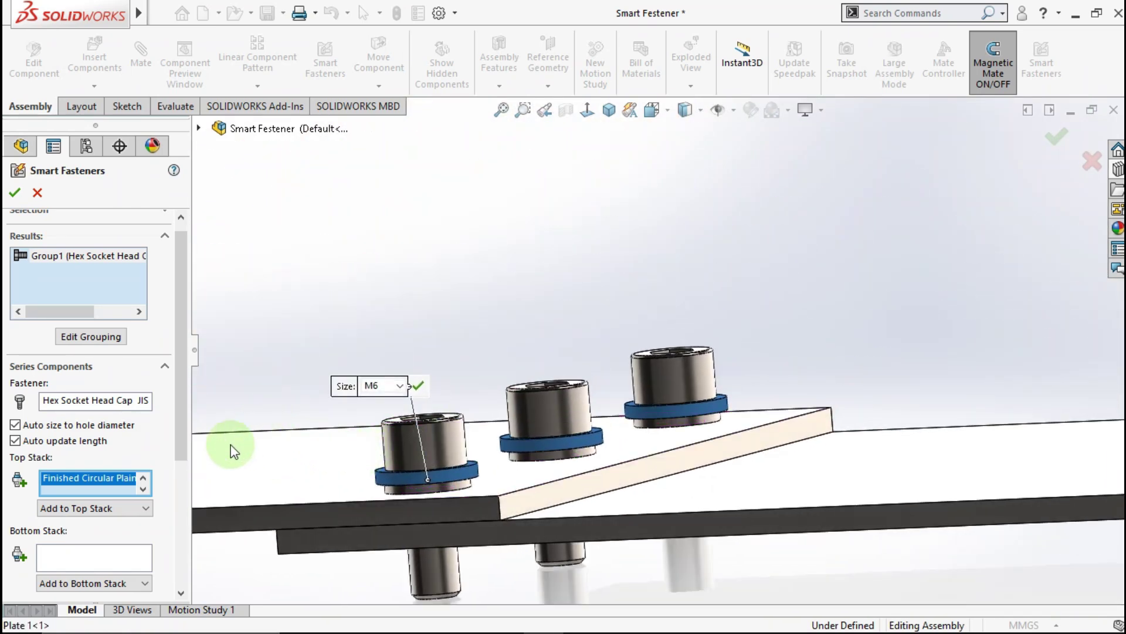
Highlight the conical spring and circular plain washers in the top stack to check their order under the screw heads.
click(112, 483)
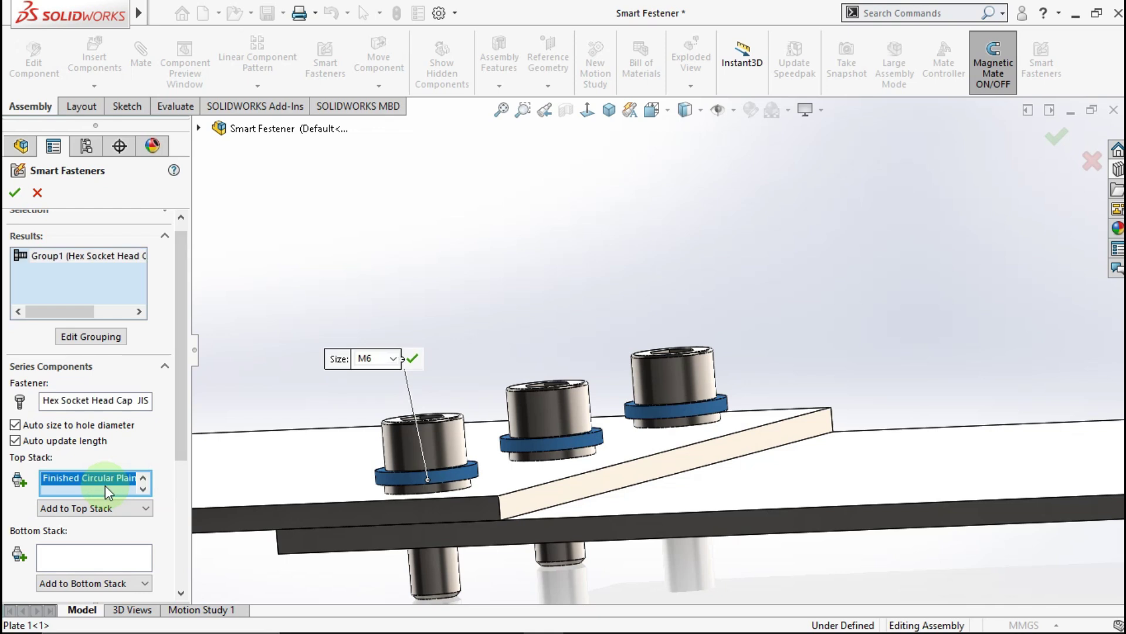
scroll(105, 485, up, 1)
click(104, 478)
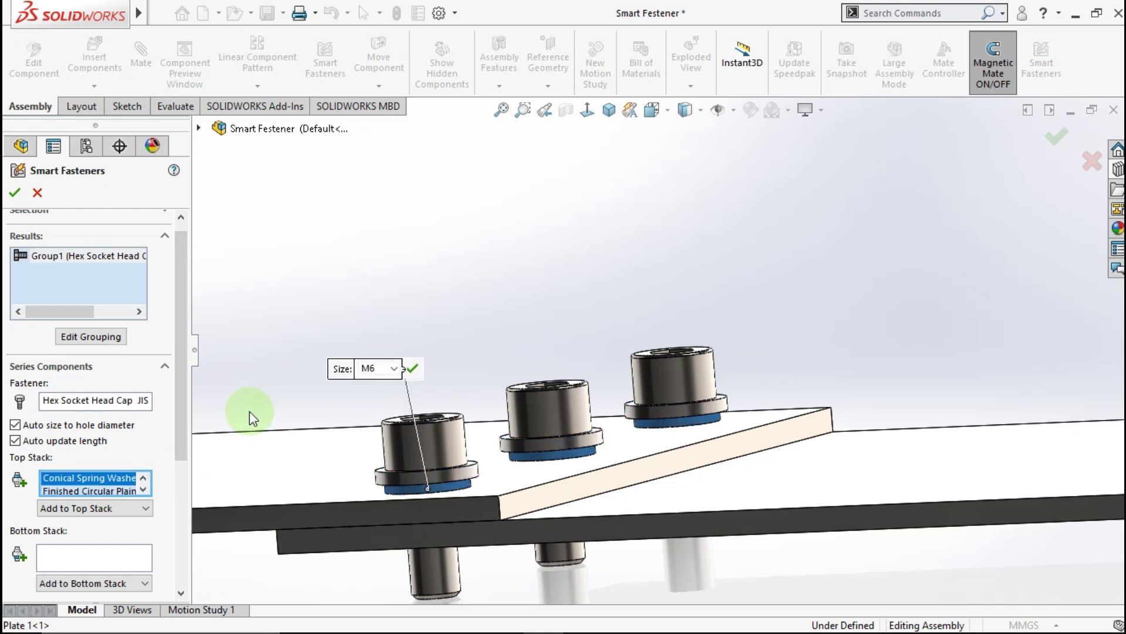
click(111, 486)
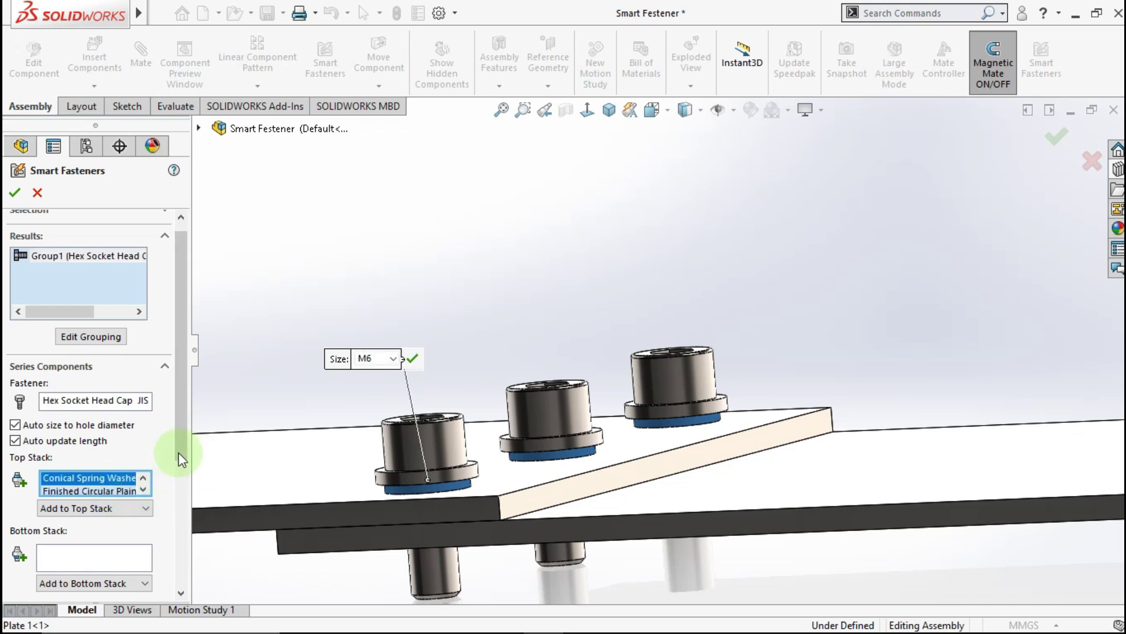
scroll(178, 454, down, 1)
drag(181, 457, 177, 487)
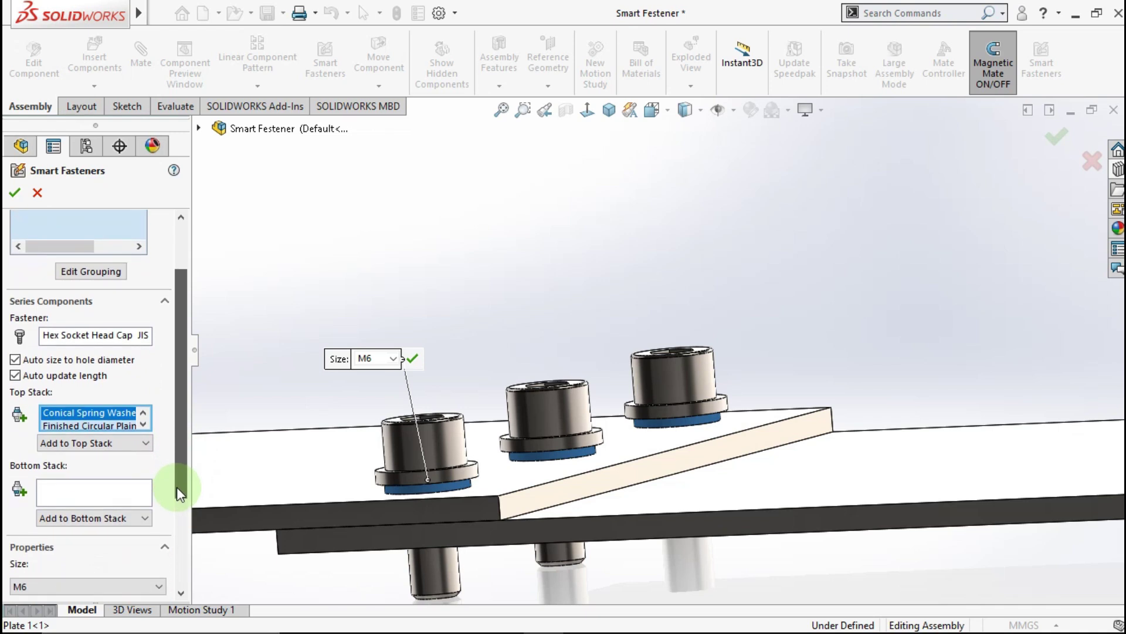
click(104, 424)
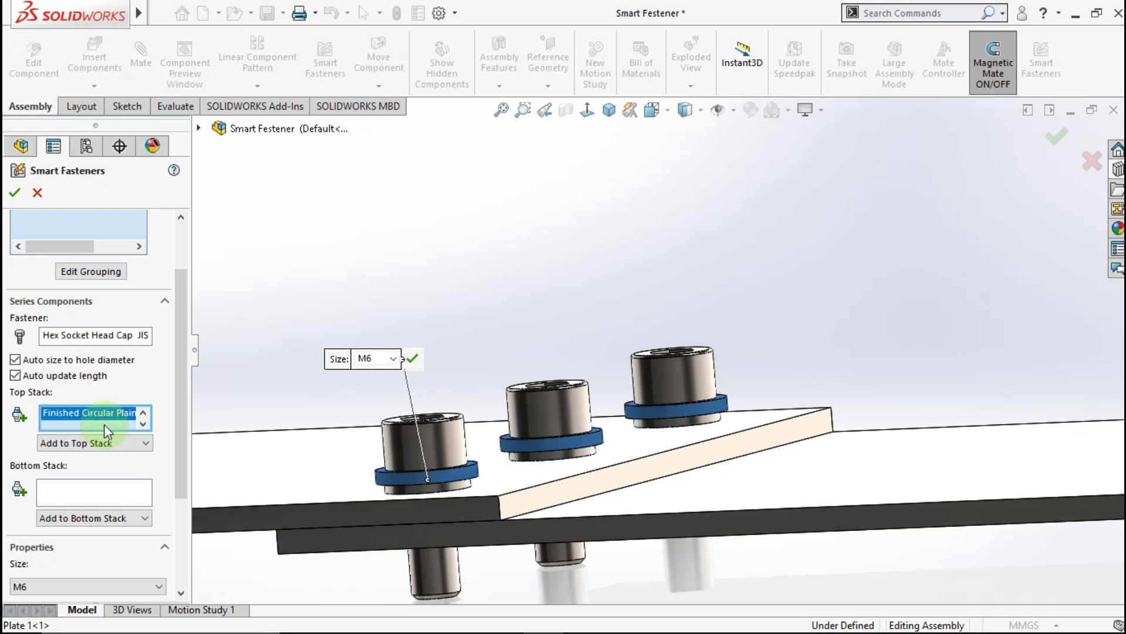
scroll(101, 424, up, 1)
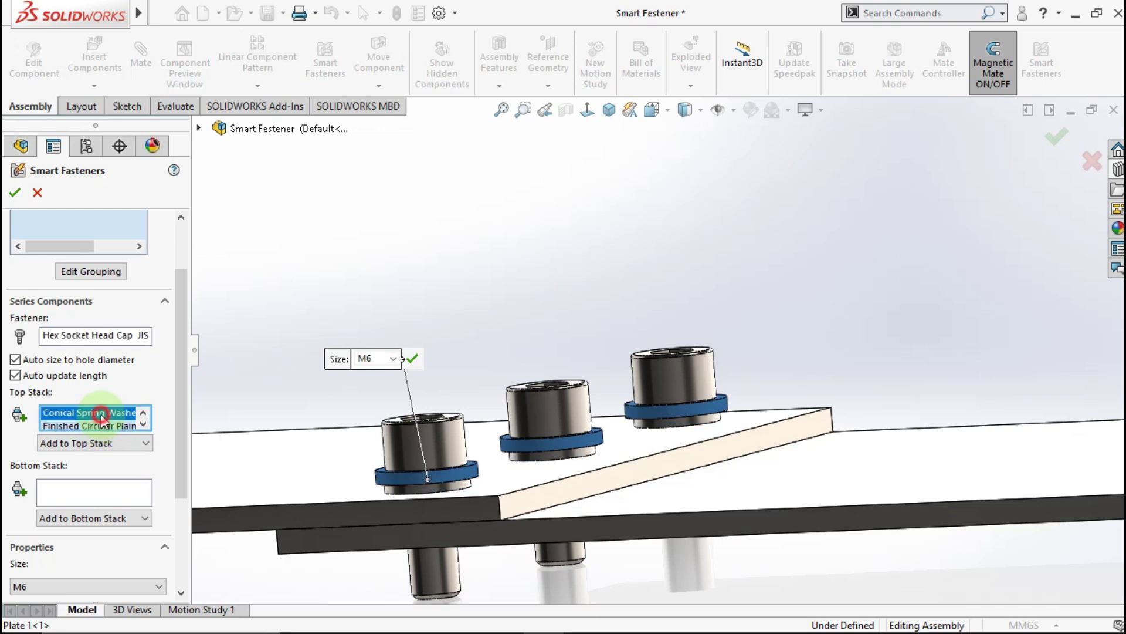
click(101, 414)
right_click(101, 414)
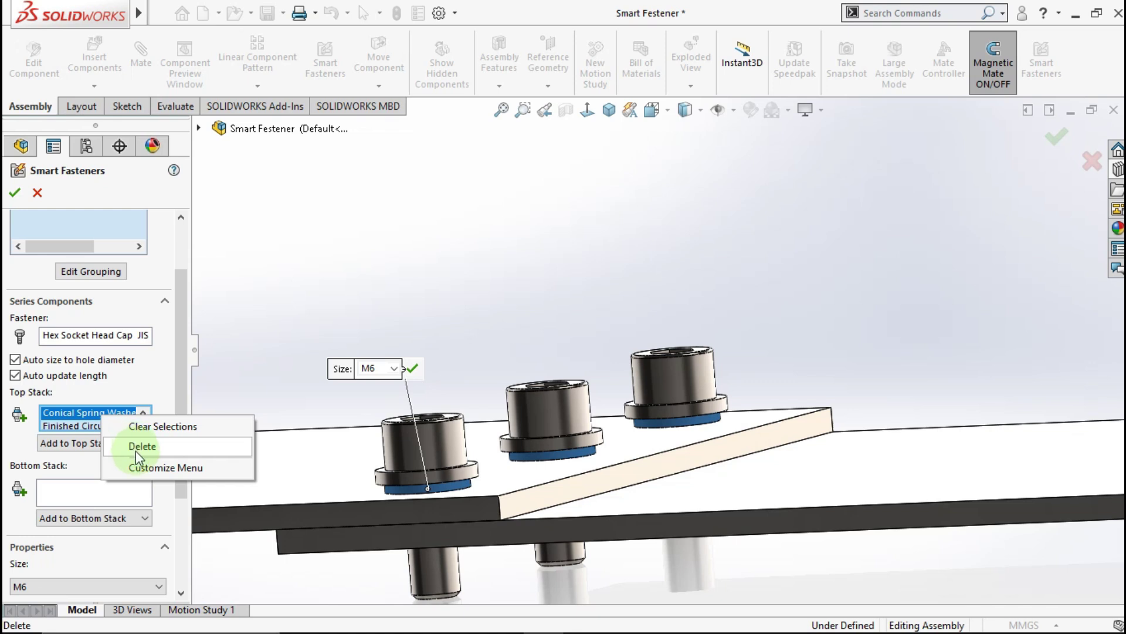
click(138, 466)
click(252, 384)
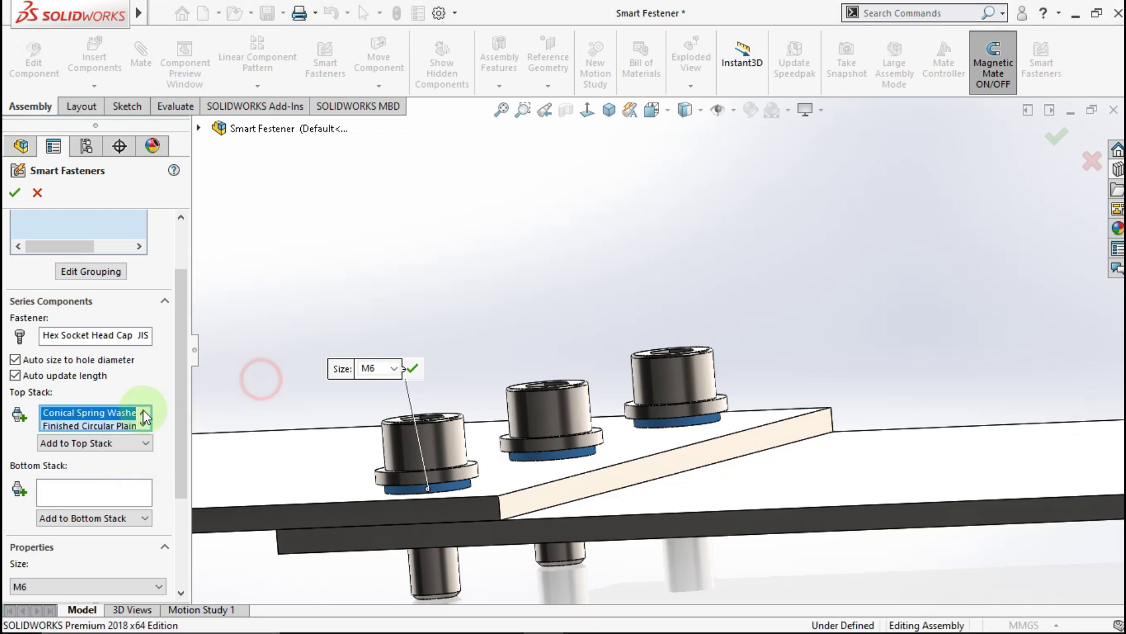
Delete the conical spring washer from the top stack and add a Conical Spring Washer Class 2 Light Load JIS B 1252p2 after the plain washer.
right_click(124, 414)
click(148, 444)
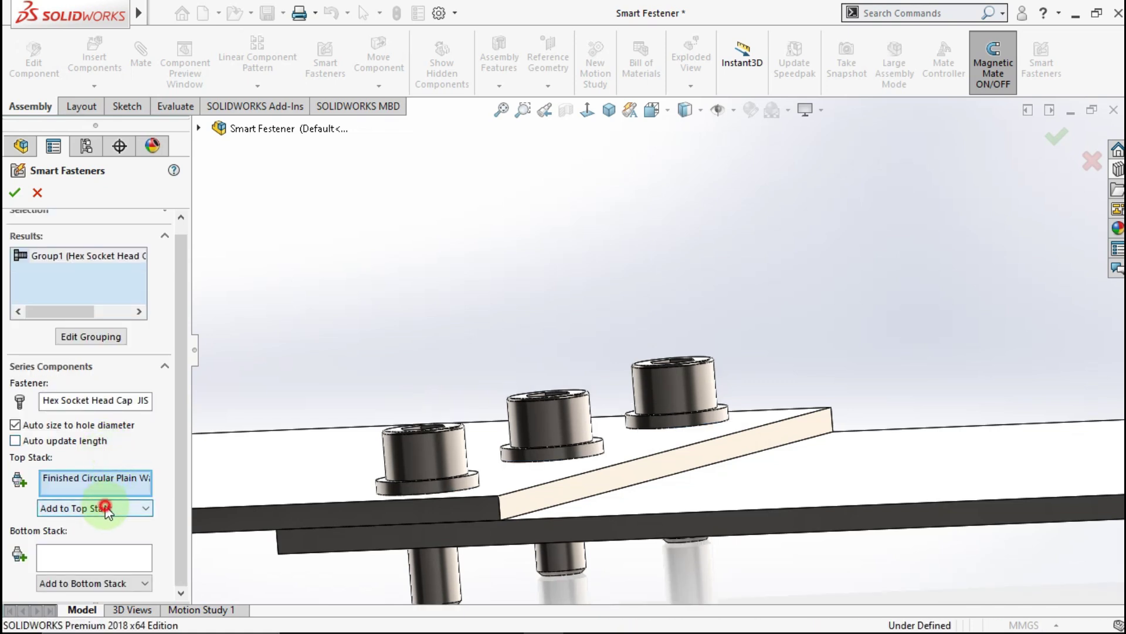
click(105, 508)
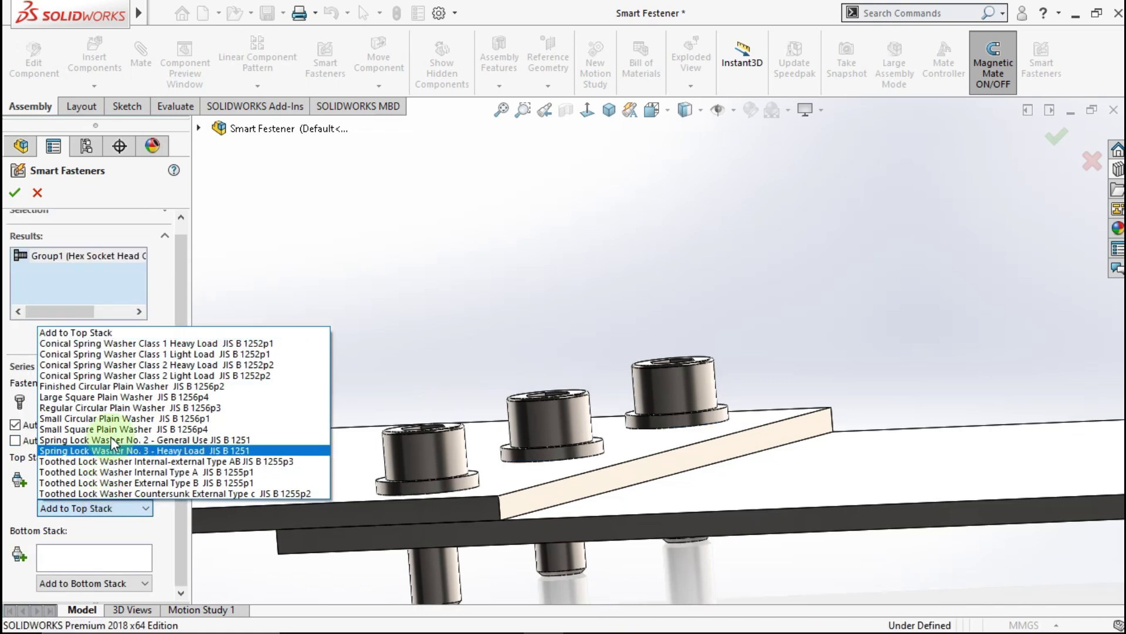
click(130, 376)
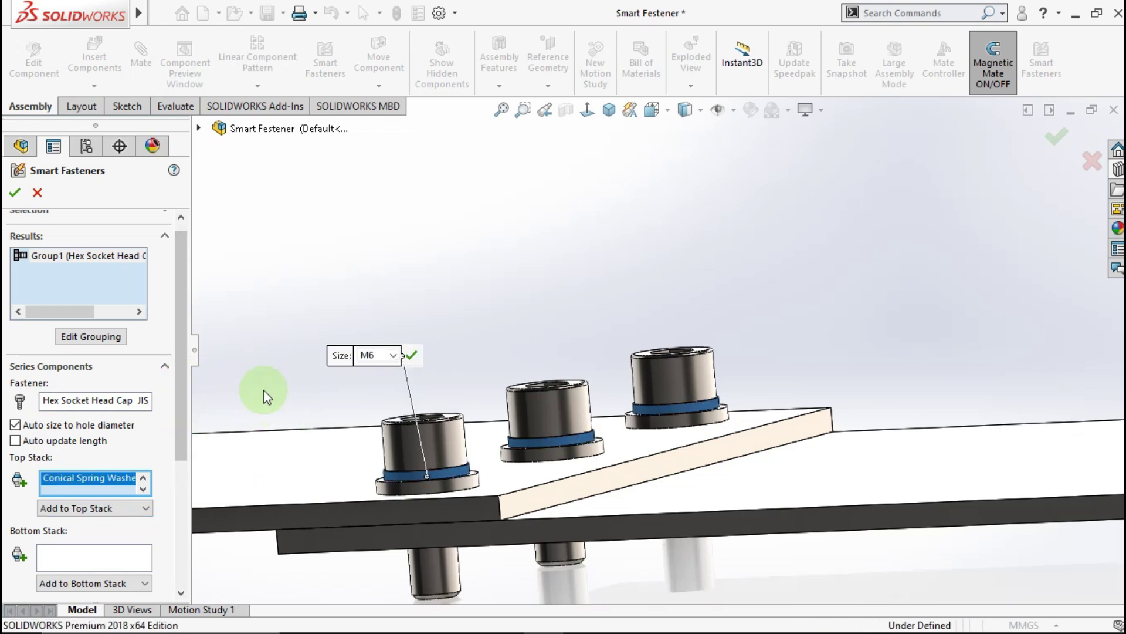
Add a Hex Nut Grade C JIS B 1181p7 to the bottom stack of the screws beneath the plates.
middle_drag(424, 456, 186, 499)
drag(184, 455, 182, 506)
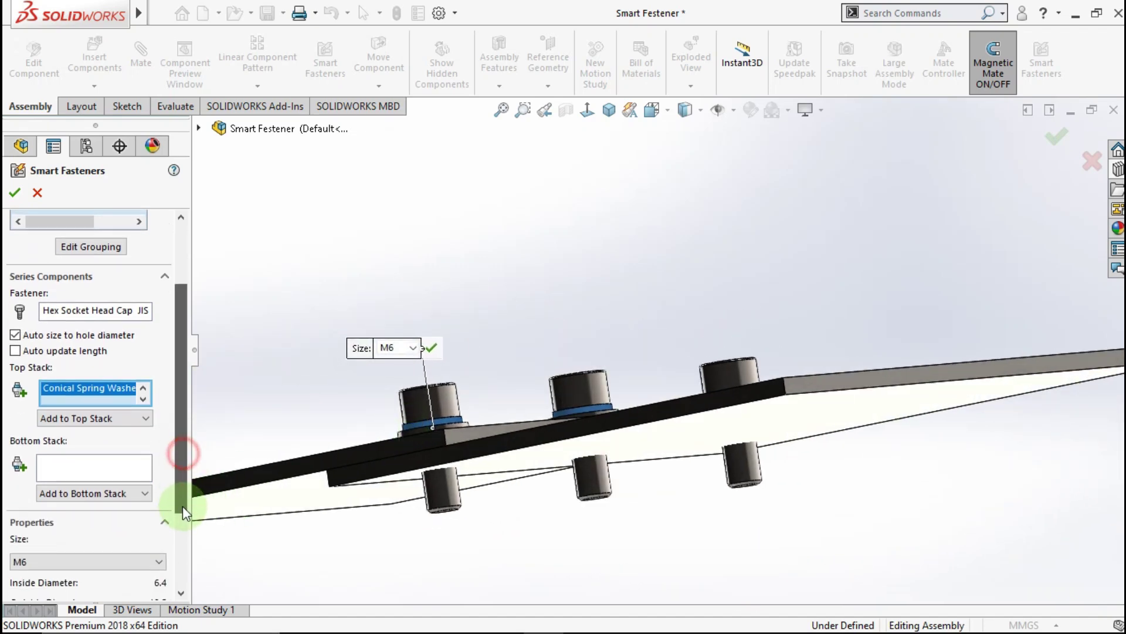
click(106, 466)
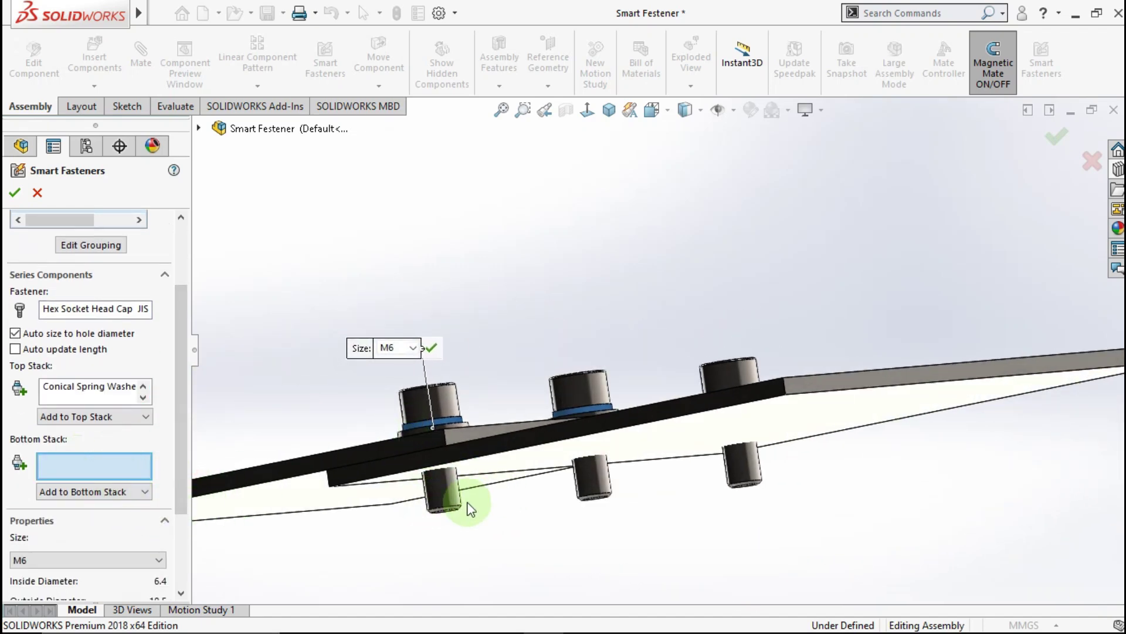
click(148, 491)
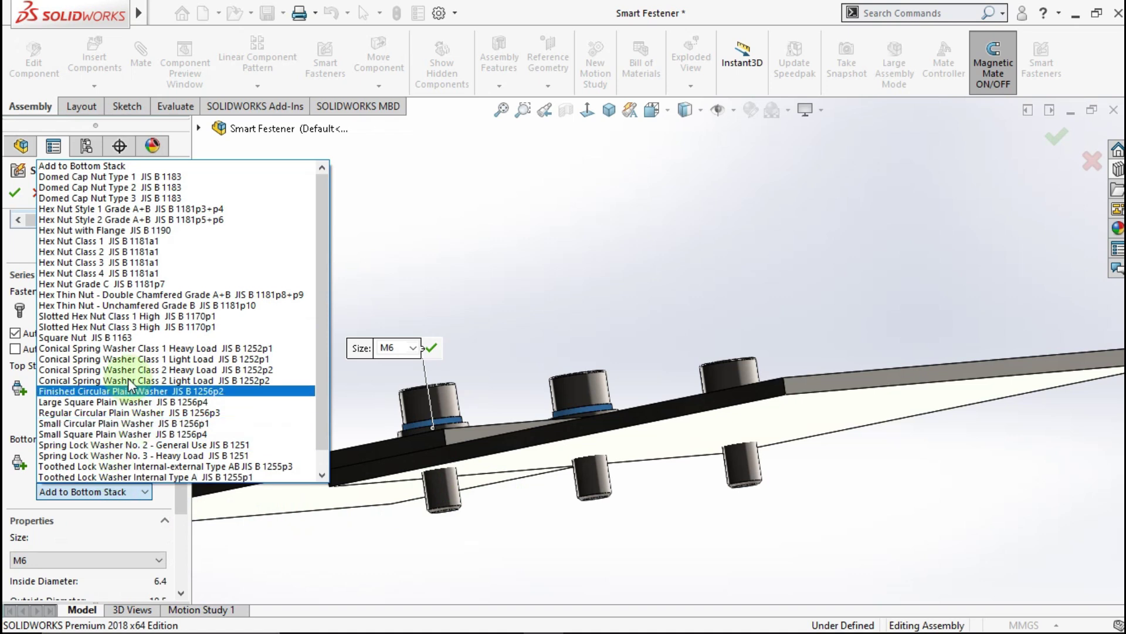
click(120, 284)
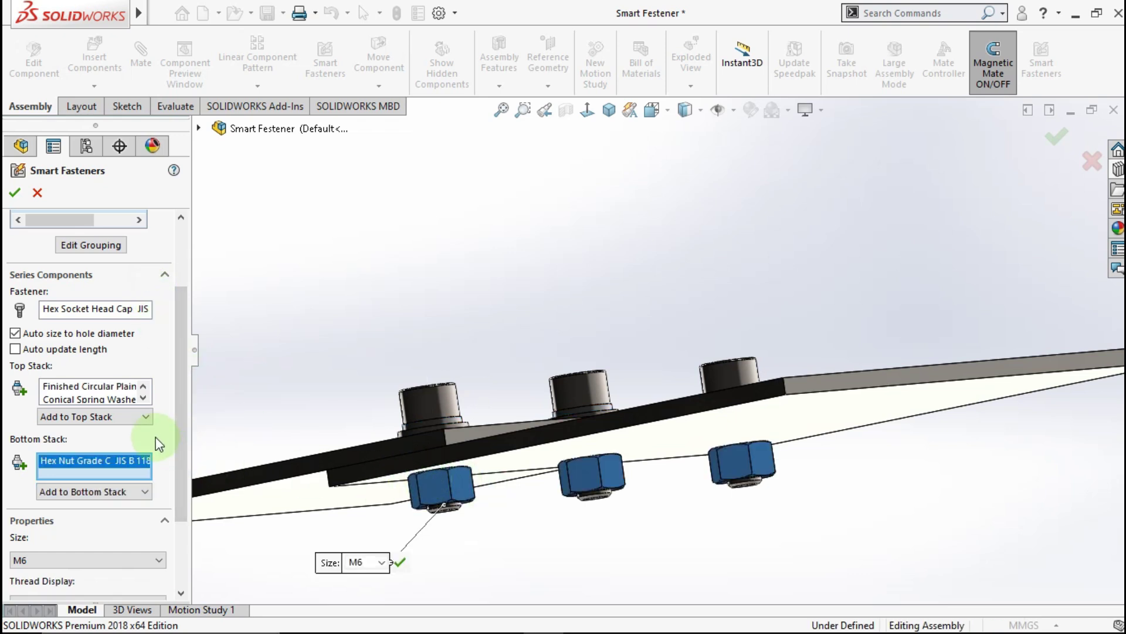
Turn on automatic length updating for the screws and accept the Smart Fasteners with their washer and nut stacks.
drag(178, 414, 181, 352)
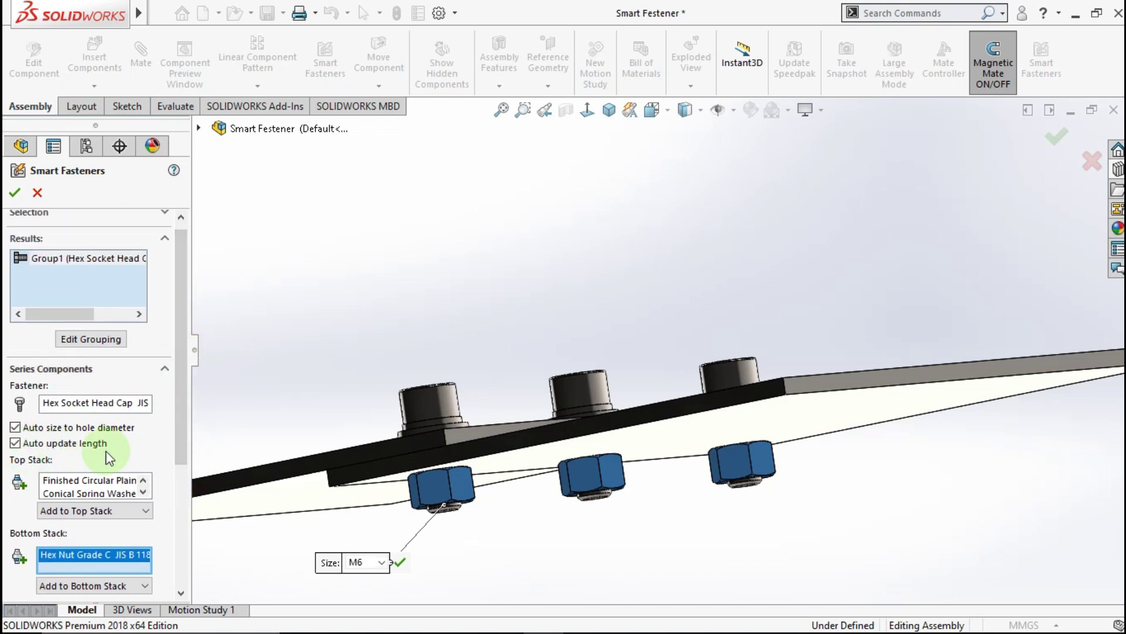
drag(177, 420, 181, 403)
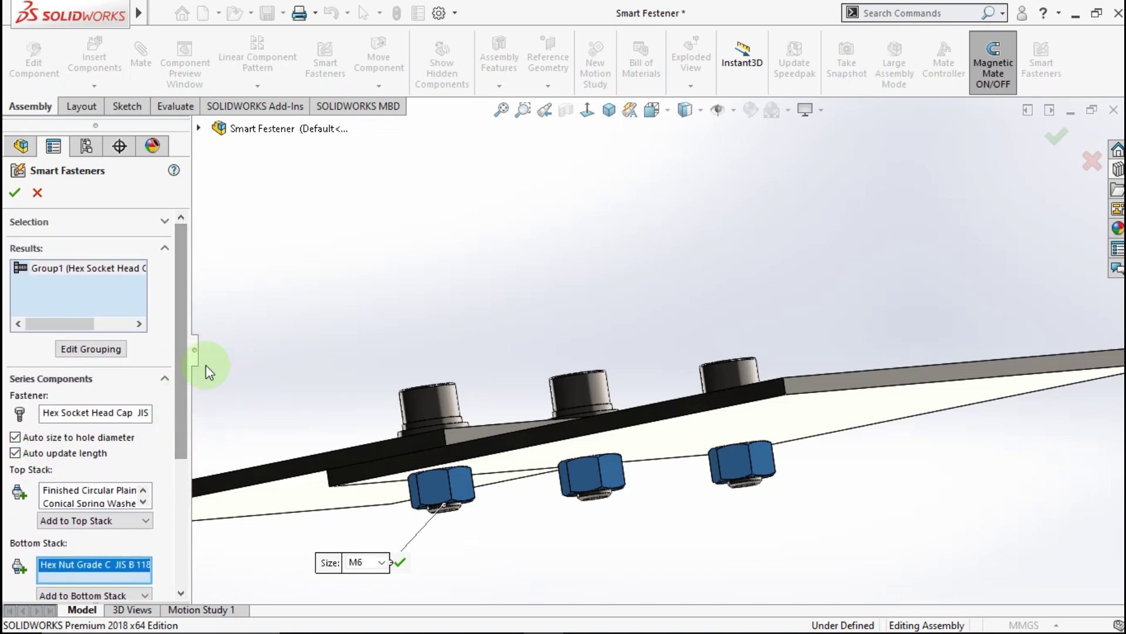
click(15, 192)
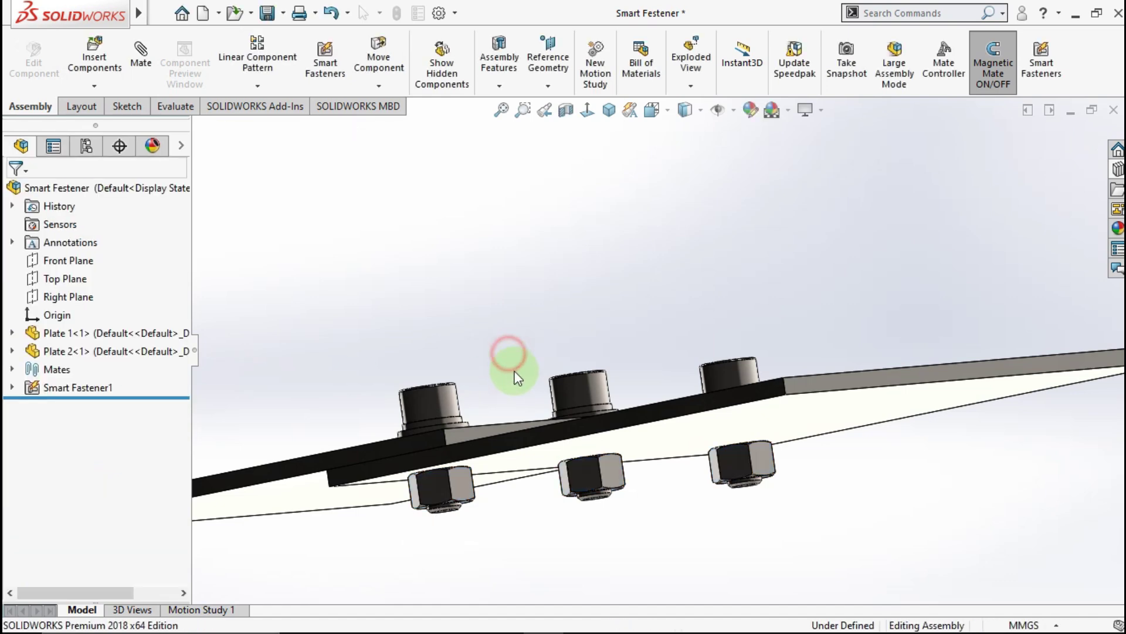
middle_drag(508, 376, 569, 299)
scroll(578, 311, up, 2)
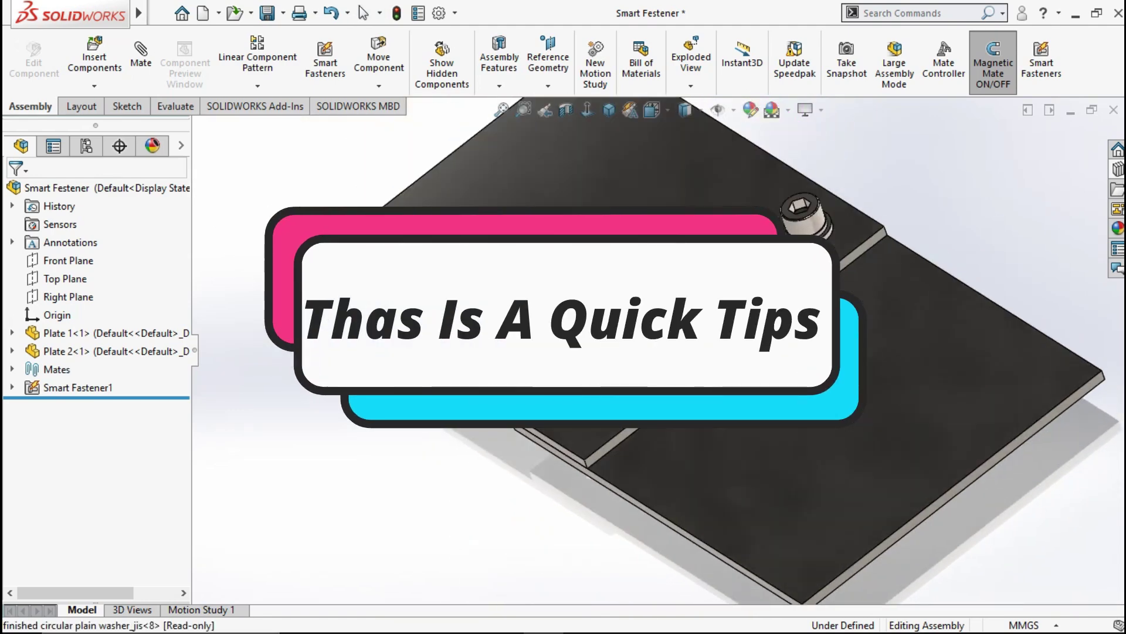